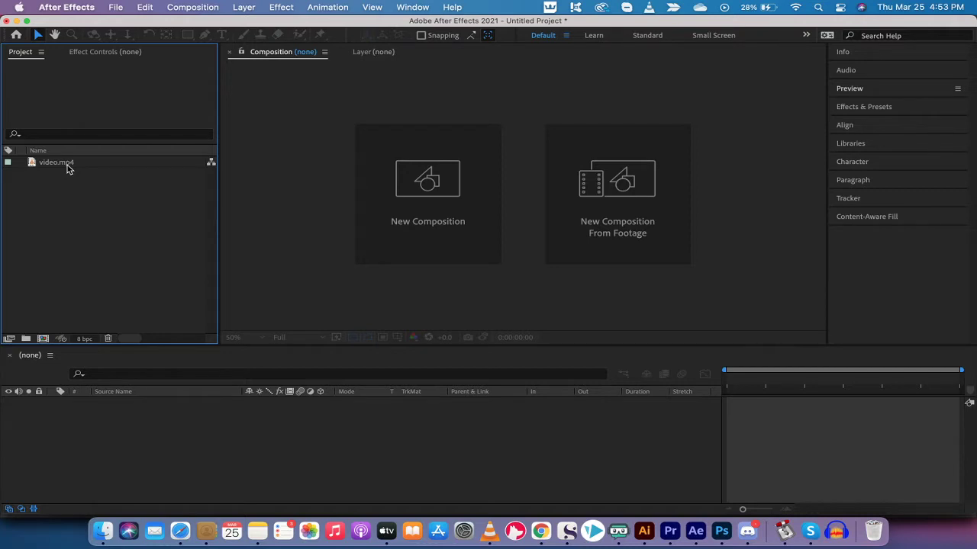
Step: Select video.mp4 in the Project panel to show its thumbnail, 3840 x 2160 resolution and duration
{"action": "left_click", "coordinate": [65, 164]}
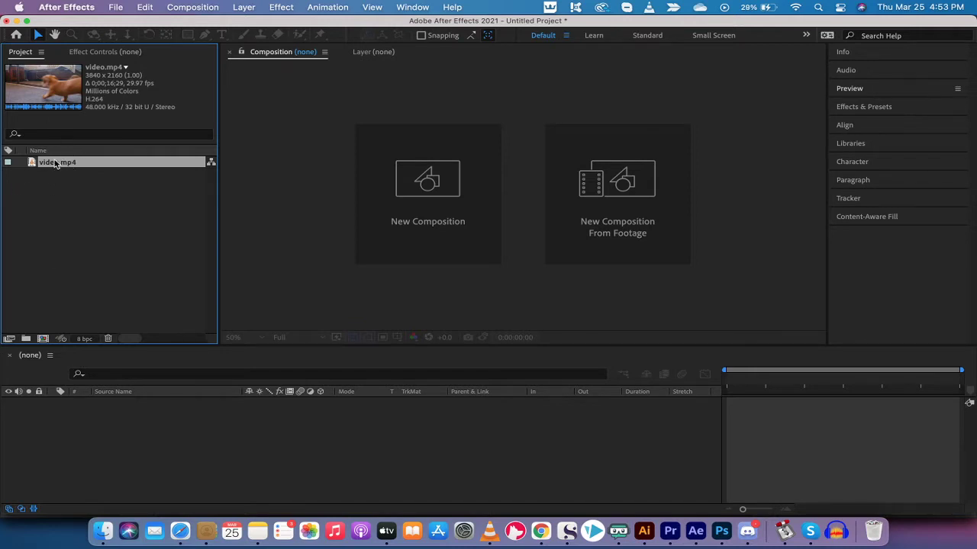
Step: Create the 'video' composition from video.mp4, compact the timeline columns, and move the time to 6 seconds
{"action": "left_click_drag", "start_coordinate": [55, 164], "coordinate": [107, 418]}
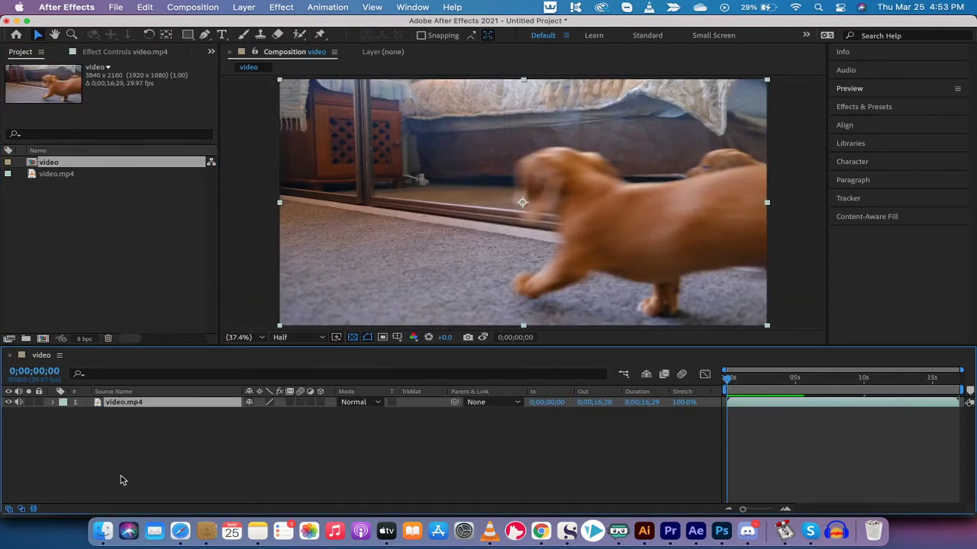
{"action": "left_click", "coordinate": [34, 510]}
{"action": "left_click", "coordinate": [22, 510]}
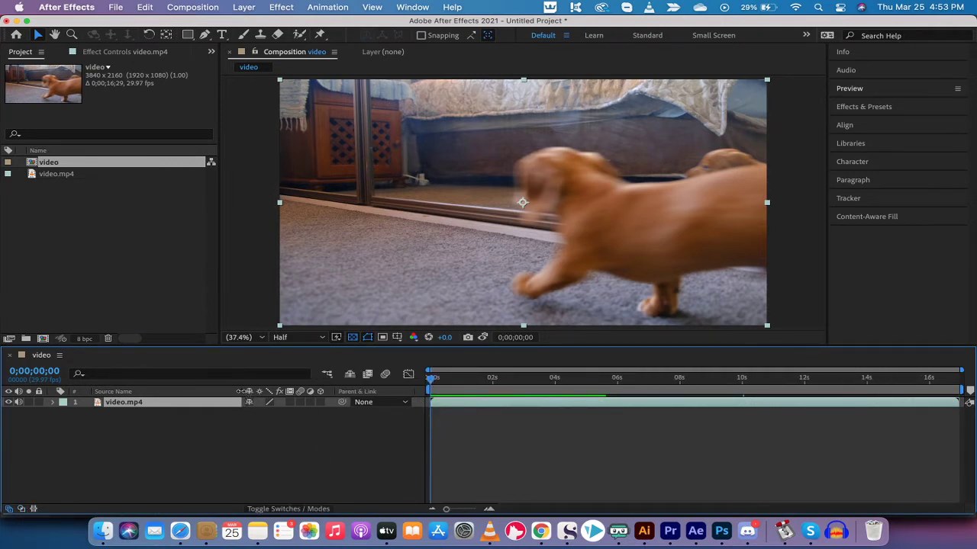
{"action": "left_click_drag", "start_coordinate": [241, 391], "coordinate": [165, 391]}
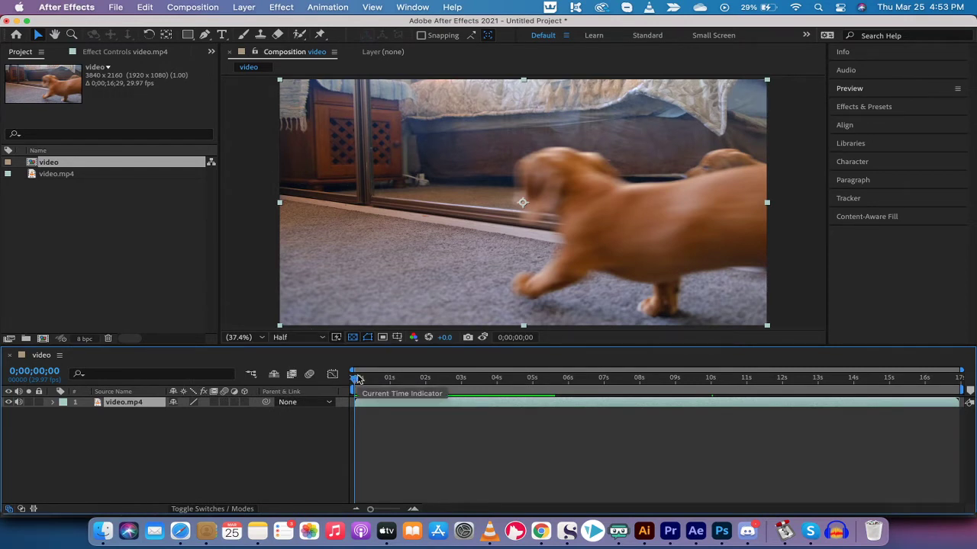
{"action": "left_click_drag", "start_coordinate": [357, 379], "coordinate": [574, 383]}
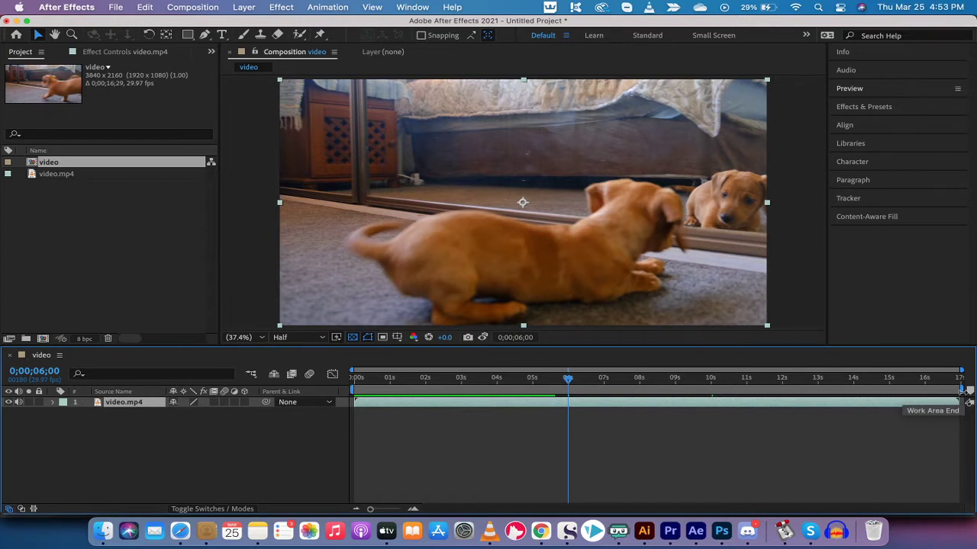
Step: End the work area at 6 seconds, trim the comp to it, and return the time to 0
{"action": "mouse_move", "coordinate": [963, 390]}
{"action": "left_mouse_down"}
{"action": "mouse_move", "coordinate": [639, 391]}
{"action": "mouse_move", "coordinate": [576, 402]}
{"action": "left_mouse_up"}
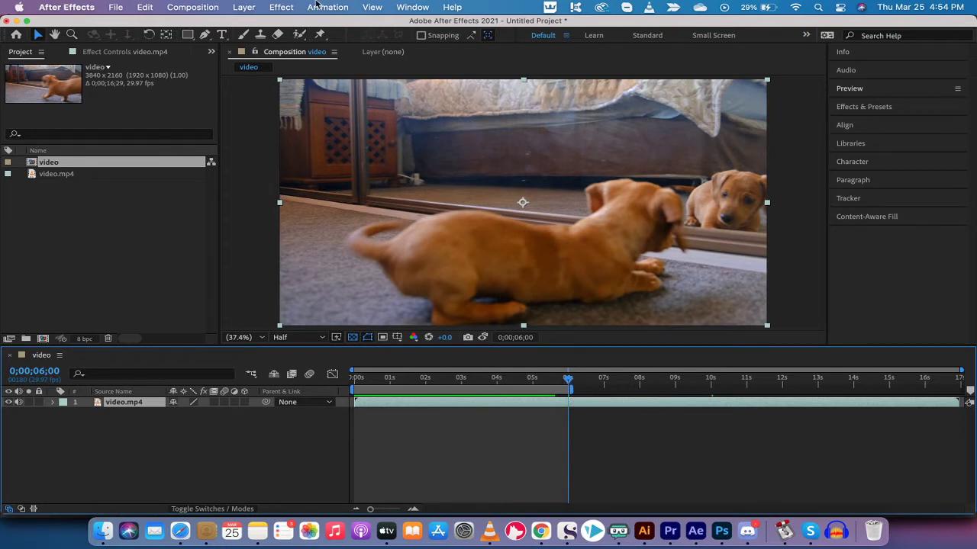
{"action": "left_click", "coordinate": [200, 7]}
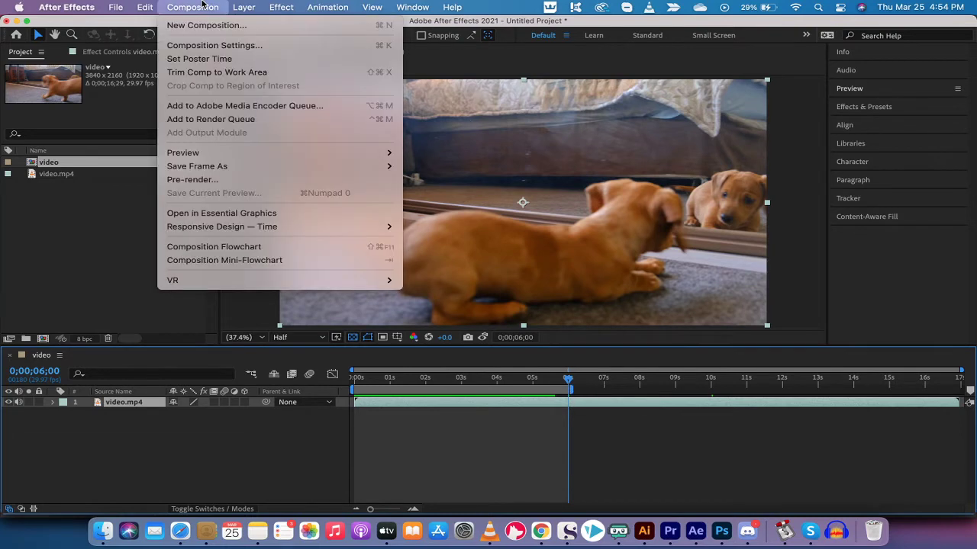
{"action": "left_click", "coordinate": [206, 72]}
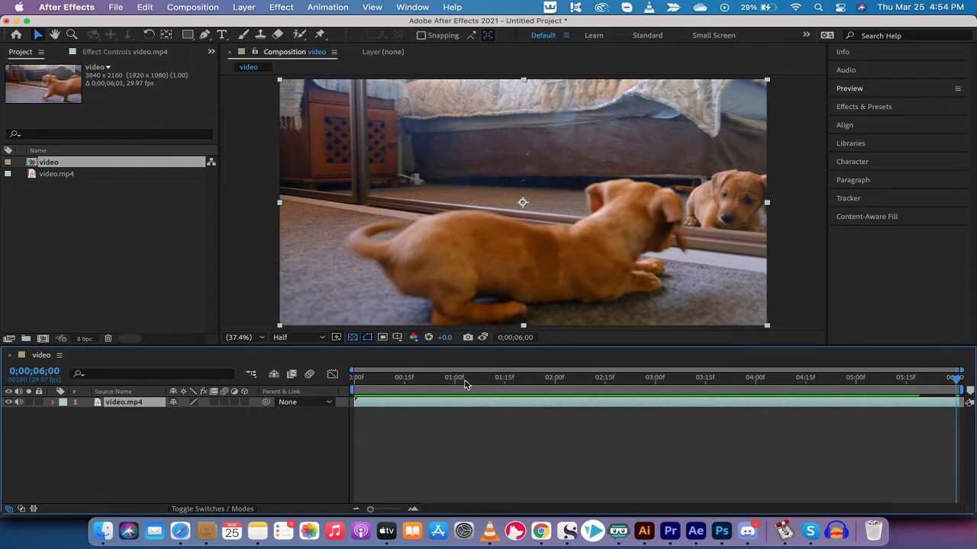
{"action": "left_click_drag", "start_coordinate": [869, 386], "coordinate": [328, 365]}
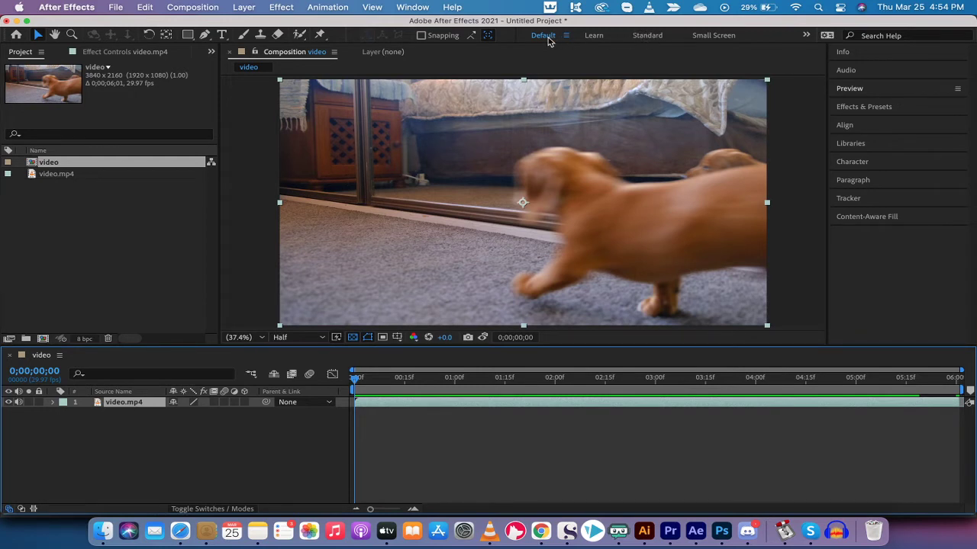
Step: Show the Modes and In/Out/Duration/Stretch columns and set the video.mp4 layer's stretch to 25%
{"action": "left_click", "coordinate": [22, 509]}
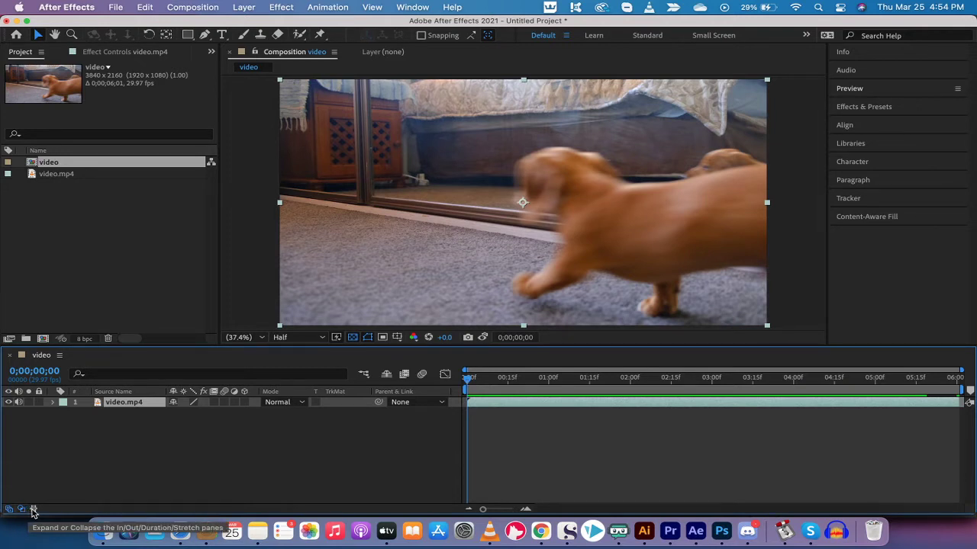
{"action": "left_click", "coordinate": [33, 510]}
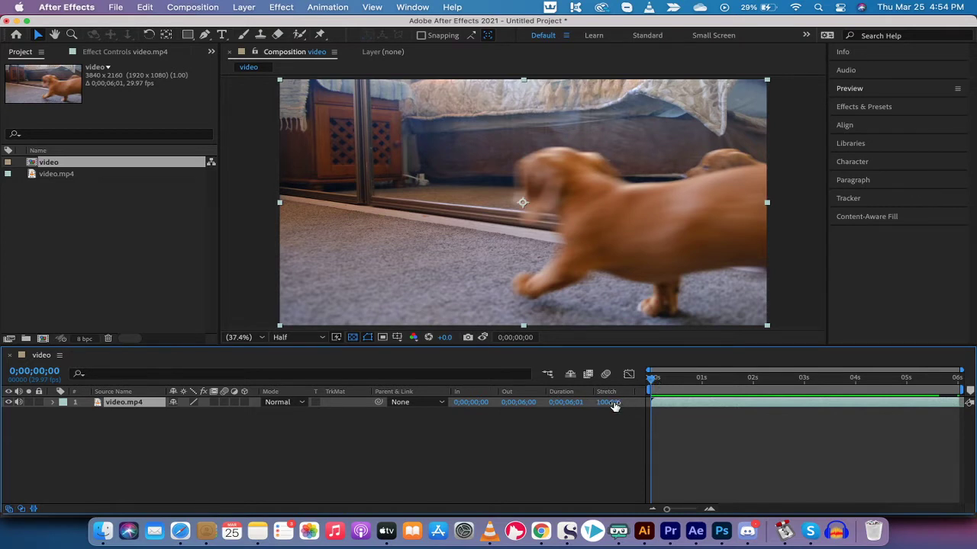
{"action": "left_click_drag", "start_coordinate": [612, 405], "coordinate": [575, 405]}
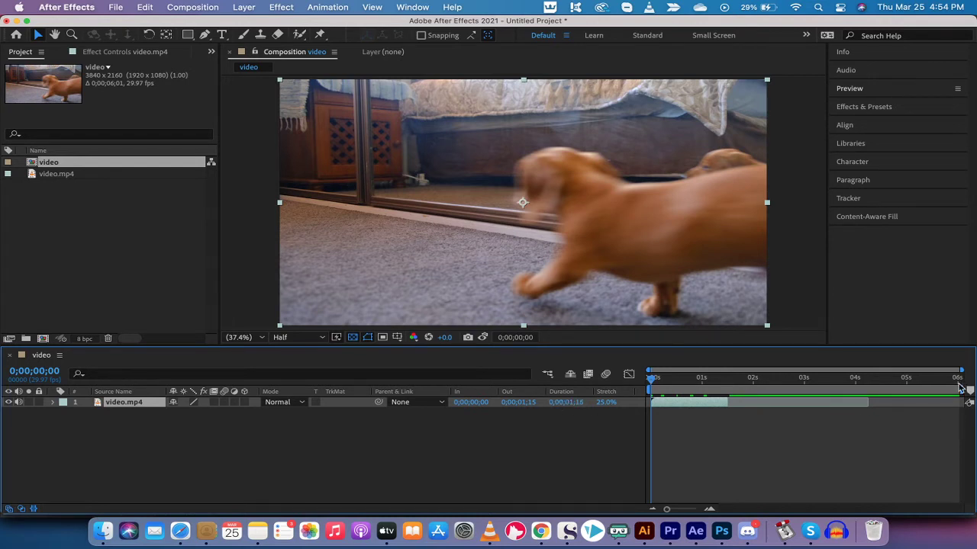
{"action": "left_click_drag", "start_coordinate": [569, 405], "coordinate": [574, 408]}
Step: Preview the 25% fast-forward playback, then undo the stretch back to 100%
{"action": "left_click", "coordinate": [858, 89]}
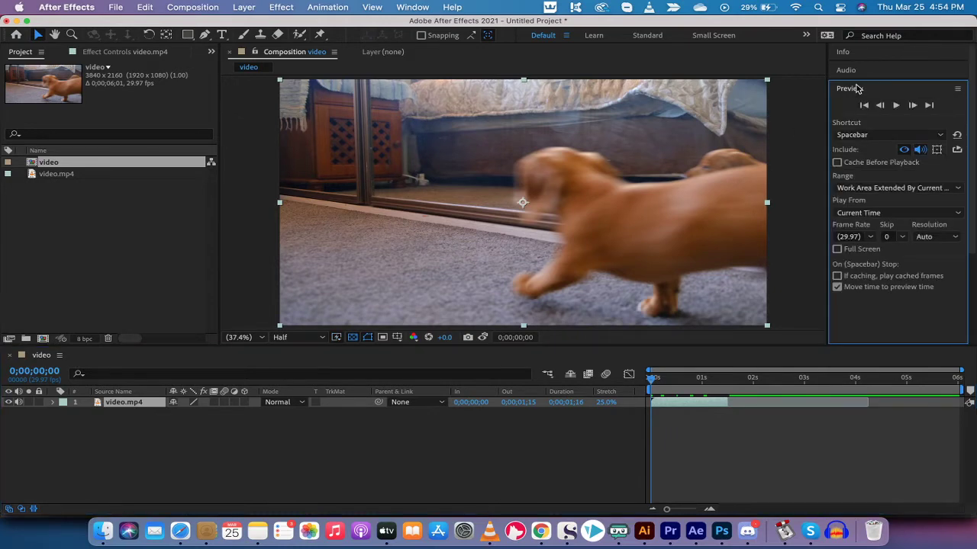
{"action": "left_click", "coordinate": [895, 106]}
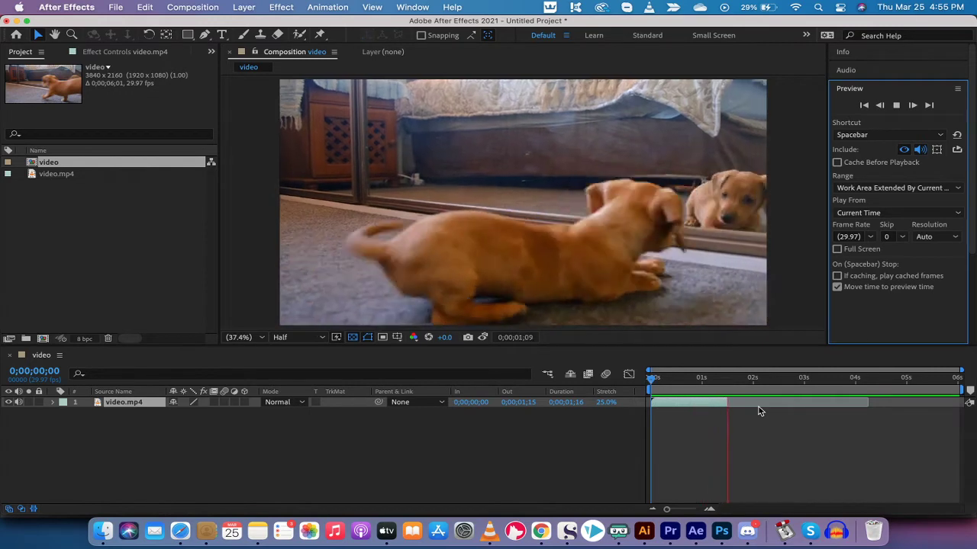
{"action": "left_click", "coordinate": [758, 407]}
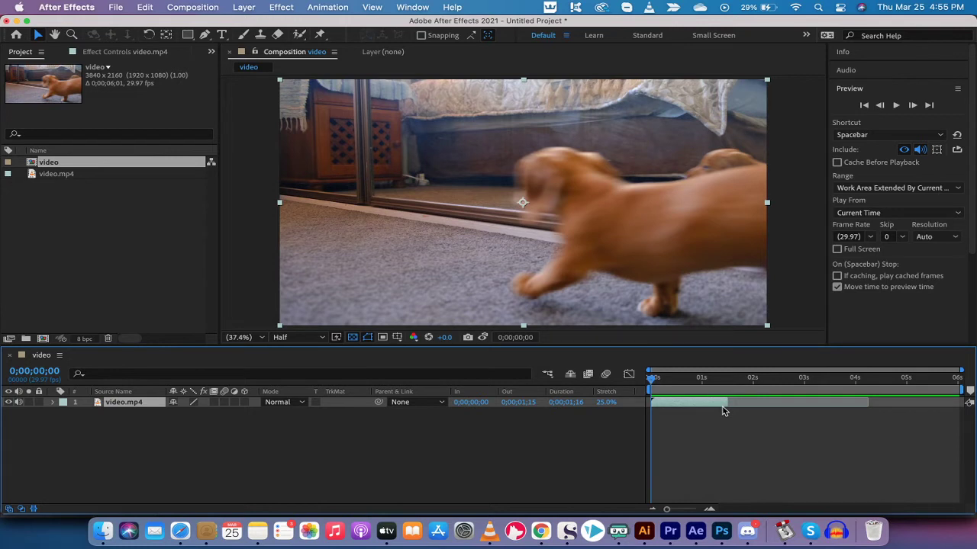
{"action": "key", "text": "super+z"}
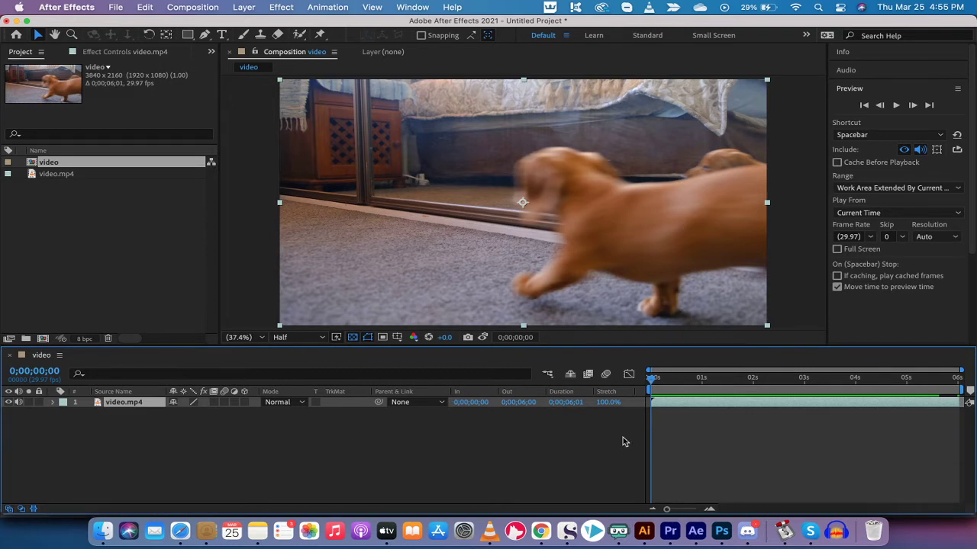
Step: Split video.mp4 at 0;00;01;00 with Split Layer, then move the time to about 4 seconds
{"action": "left_click_drag", "start_coordinate": [652, 380], "coordinate": [702, 380]}
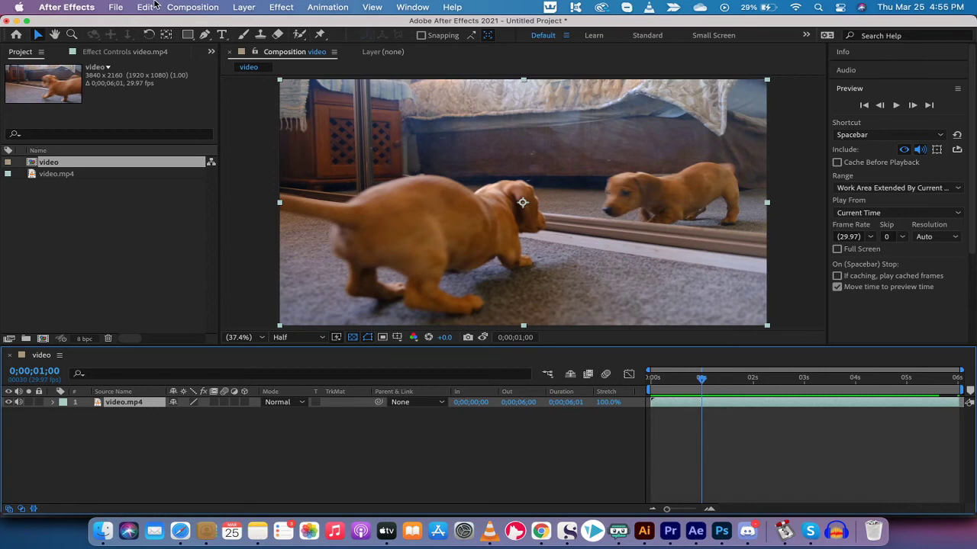
{"action": "left_click", "coordinate": [153, 5]}
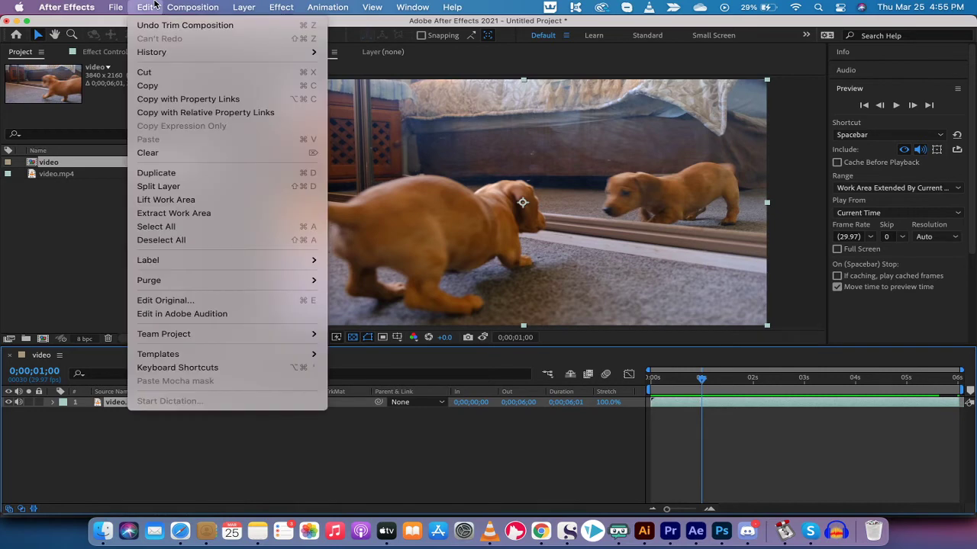
{"action": "left_click", "coordinate": [158, 186]}
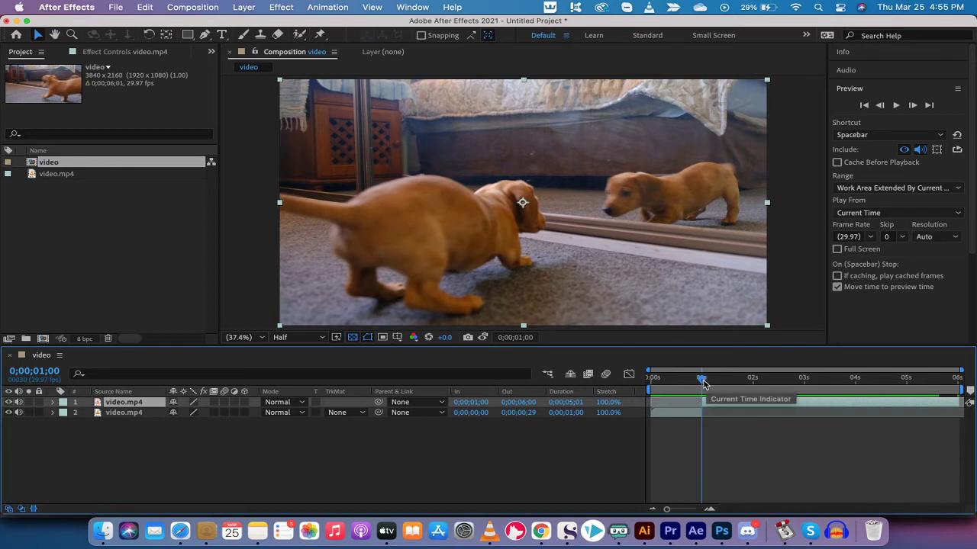
{"action": "left_click_drag", "start_coordinate": [703, 384], "coordinate": [858, 383]}
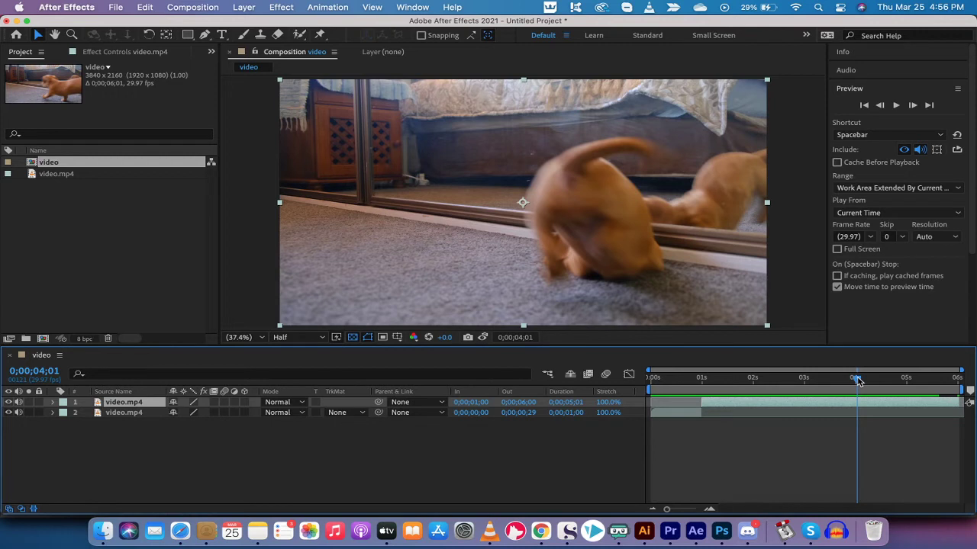
Step: Split the top layer with Split Layer at exactly 0;00;04;00
{"action": "left_click_drag", "start_coordinate": [859, 381], "coordinate": [856, 381]}
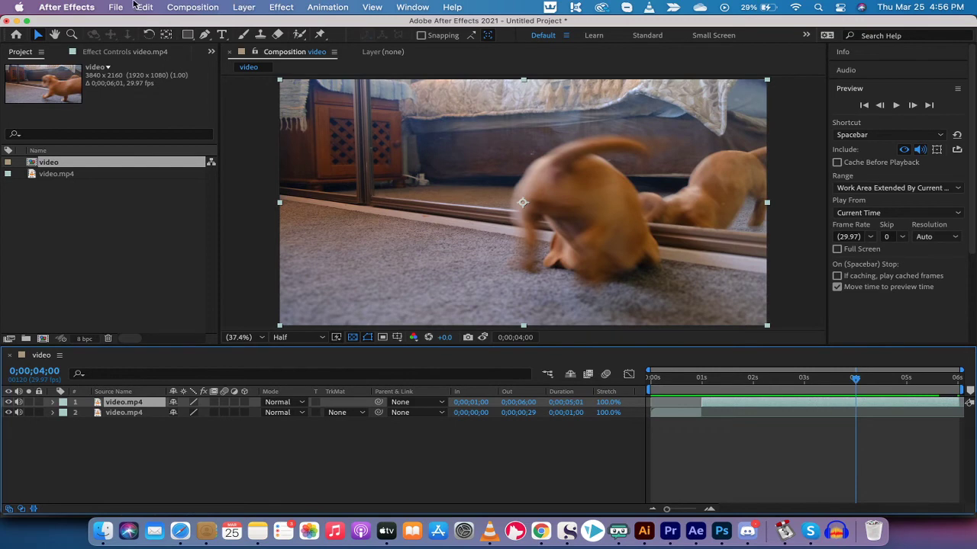
{"action": "left_click", "coordinate": [148, 6]}
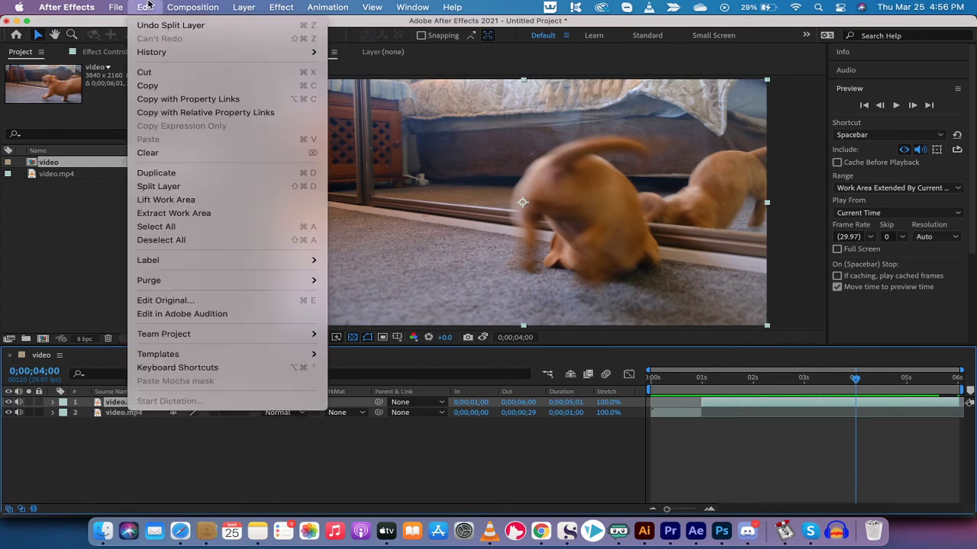
{"action": "left_click", "coordinate": [174, 186]}
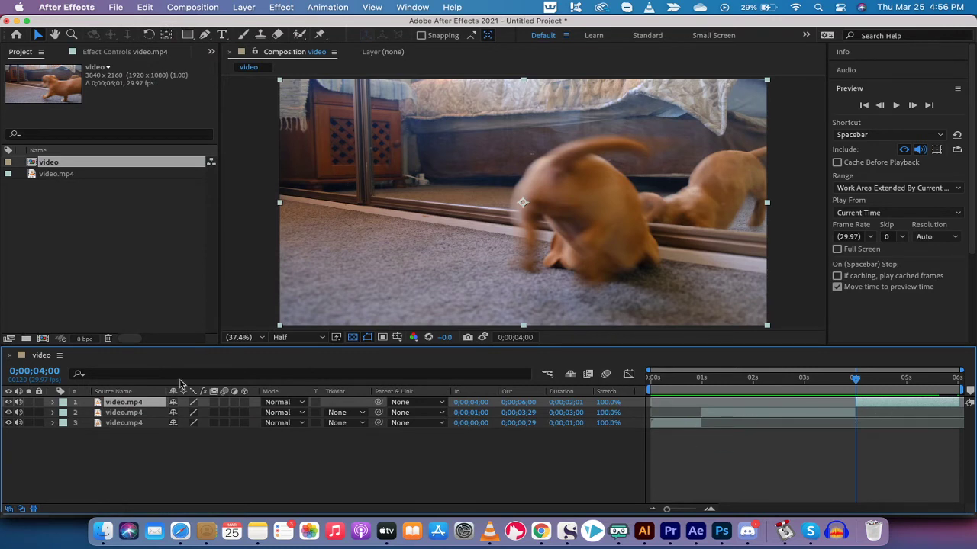
Step: Select the middle layer 2 and set the current time to 1 second
{"action": "left_click", "coordinate": [129, 413]}
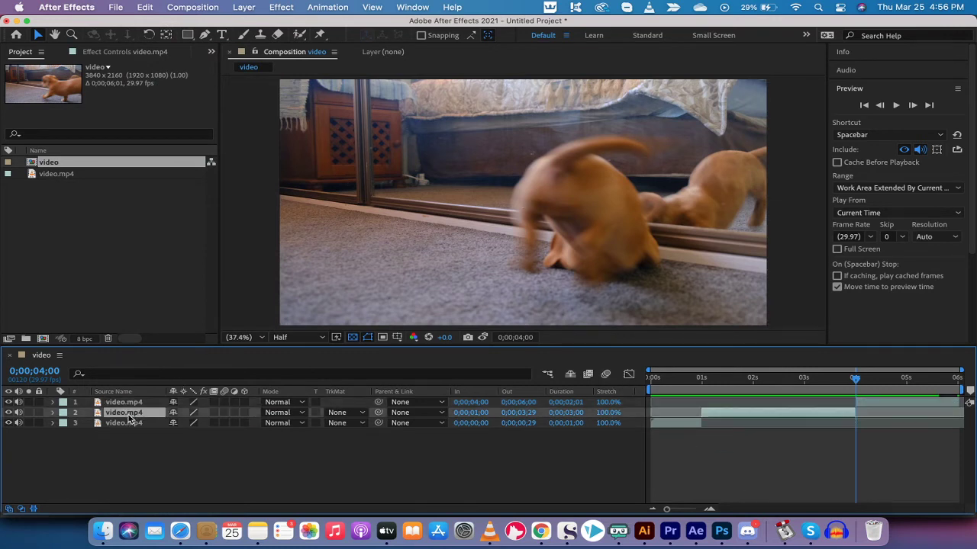
{"action": "left_click", "coordinate": [719, 379]}
{"action": "left_click_drag", "start_coordinate": [719, 382], "coordinate": [710, 383]}
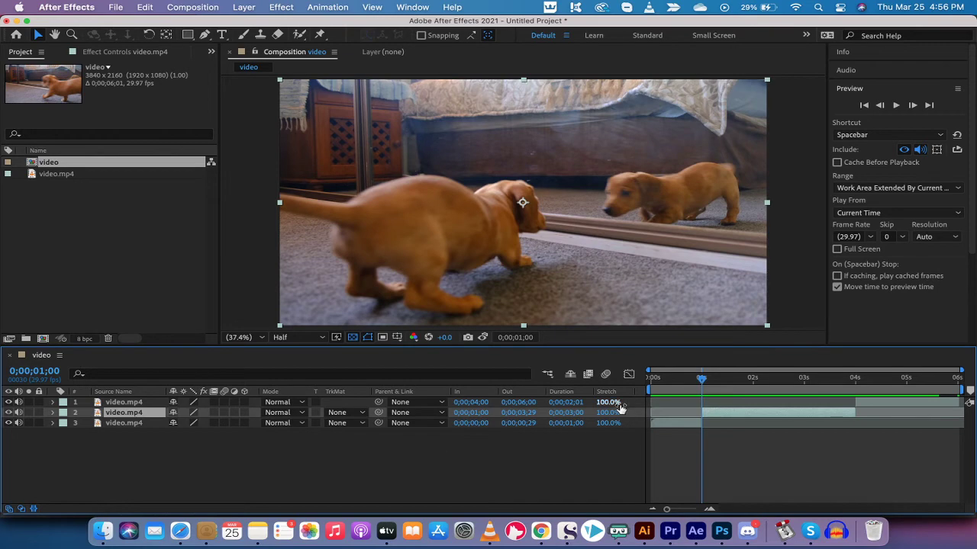
Step: Set layer 2's stretch to 25% so it lasts 0;00;00;23, and return the time to 0
{"action": "left_click_drag", "start_coordinate": [610, 413], "coordinate": [568, 423]}
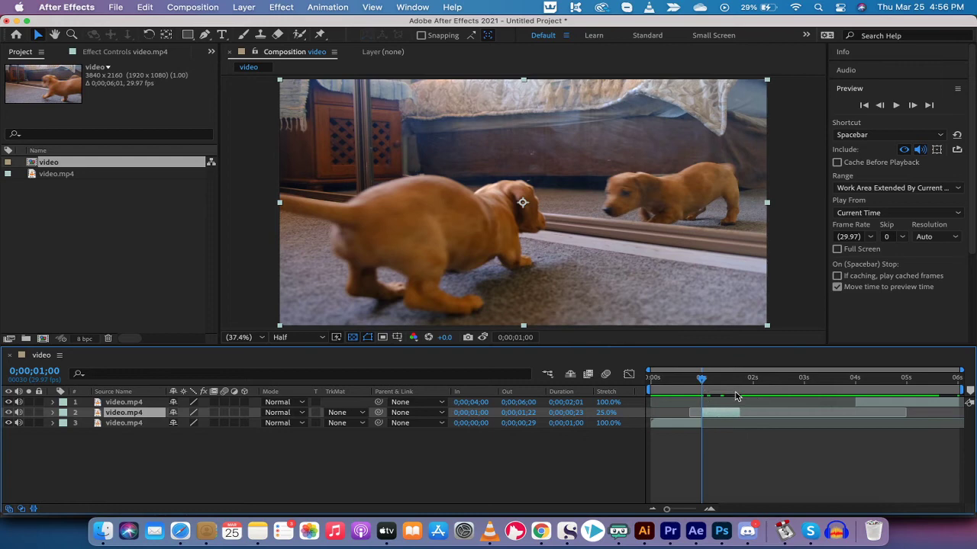
{"action": "left_click_drag", "start_coordinate": [707, 379], "coordinate": [630, 381]}
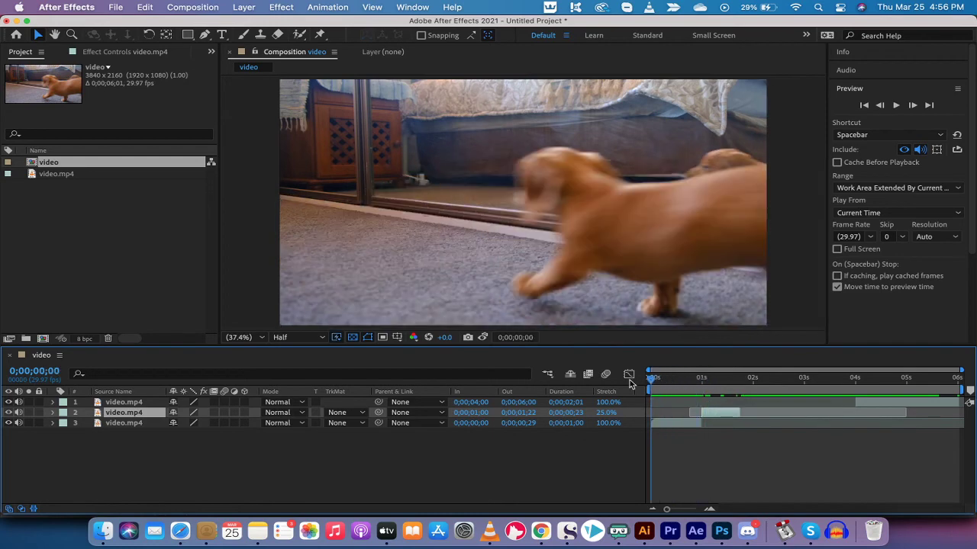
{"action": "left_click", "coordinate": [896, 105]}
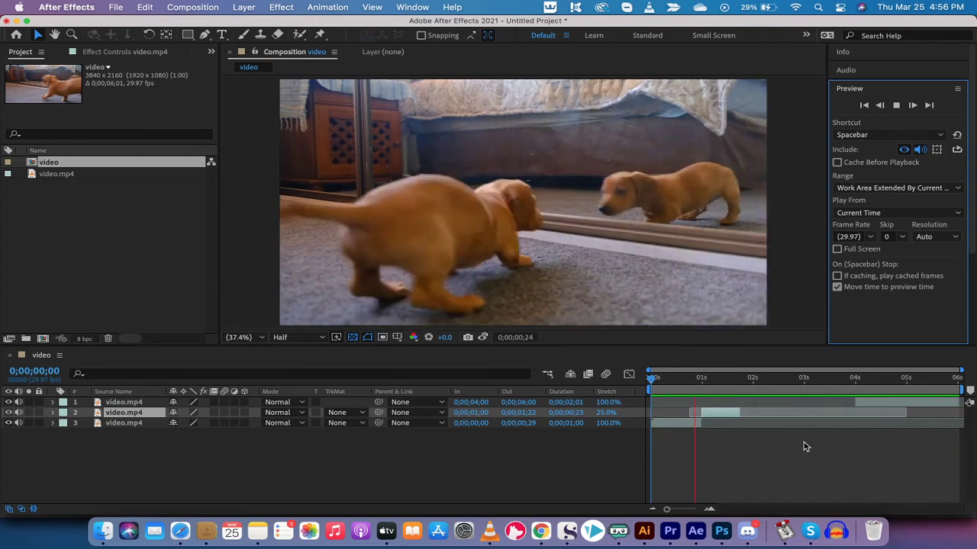
{"action": "key", "text": "space"}
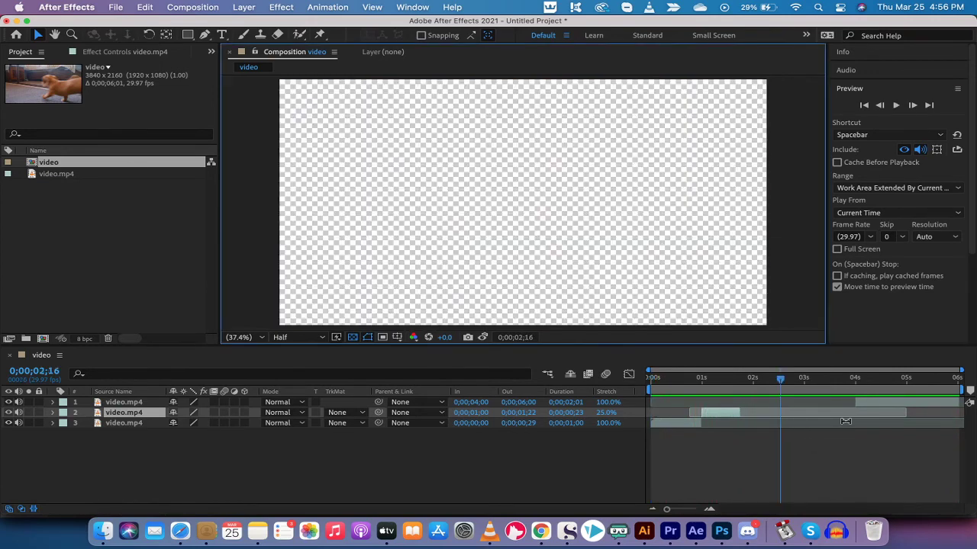
{"action": "left_click_drag", "start_coordinate": [788, 381], "coordinate": [746, 385]}
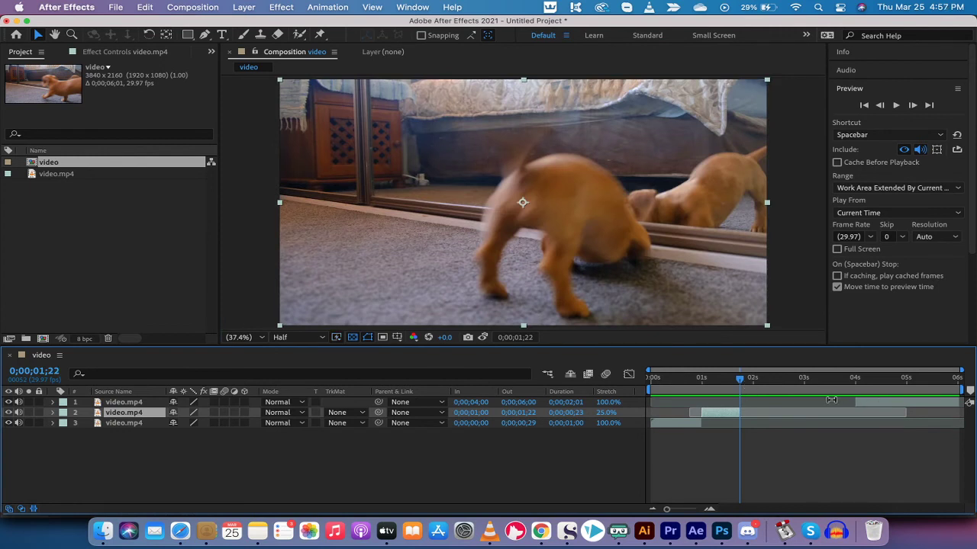
Step: Drag layer 1 left so it starts at 0;00;01;23, right after the sped-up section
{"action": "left_click", "coordinate": [894, 404]}
{"action": "left_click_drag", "start_coordinate": [894, 403], "coordinate": [635, 396]}
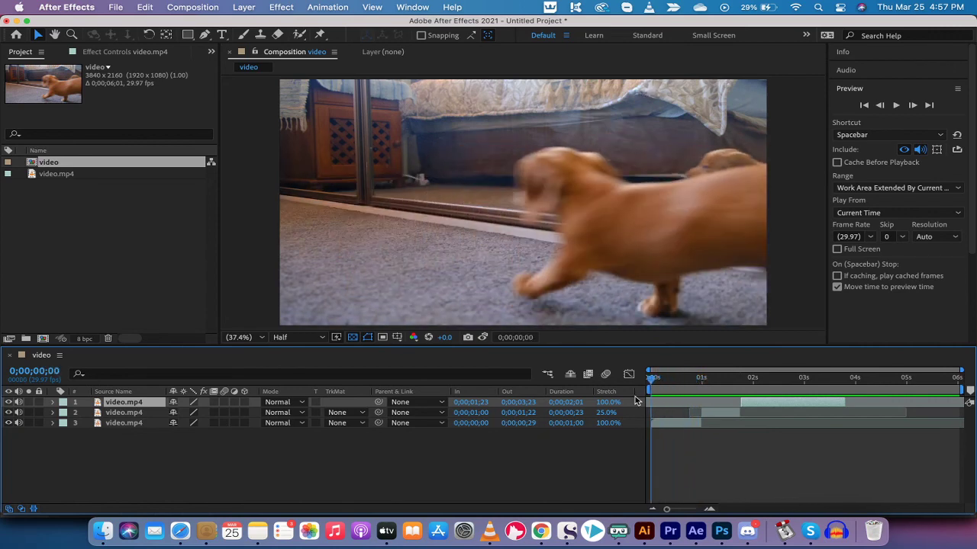
{"action": "left_click", "coordinate": [896, 105]}
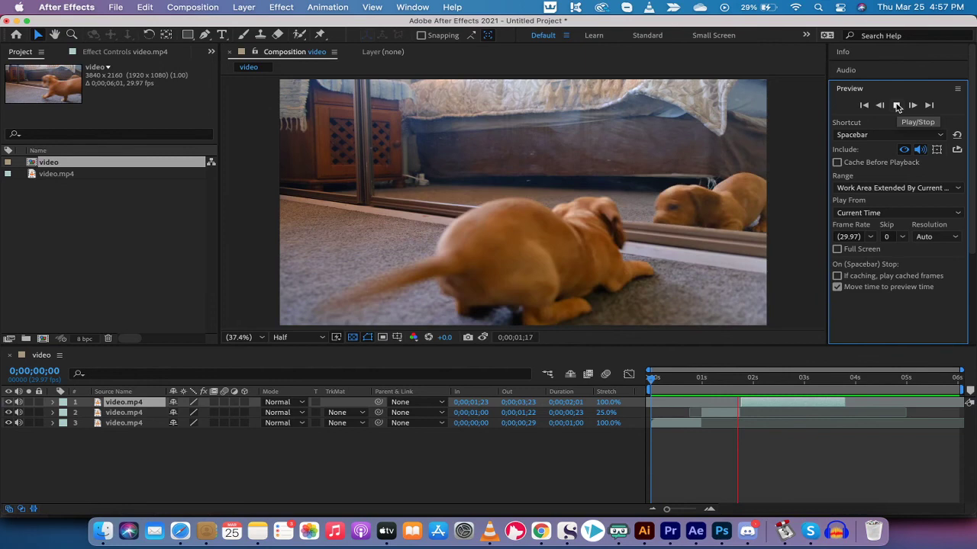
{"action": "left_click", "coordinate": [805, 218]}
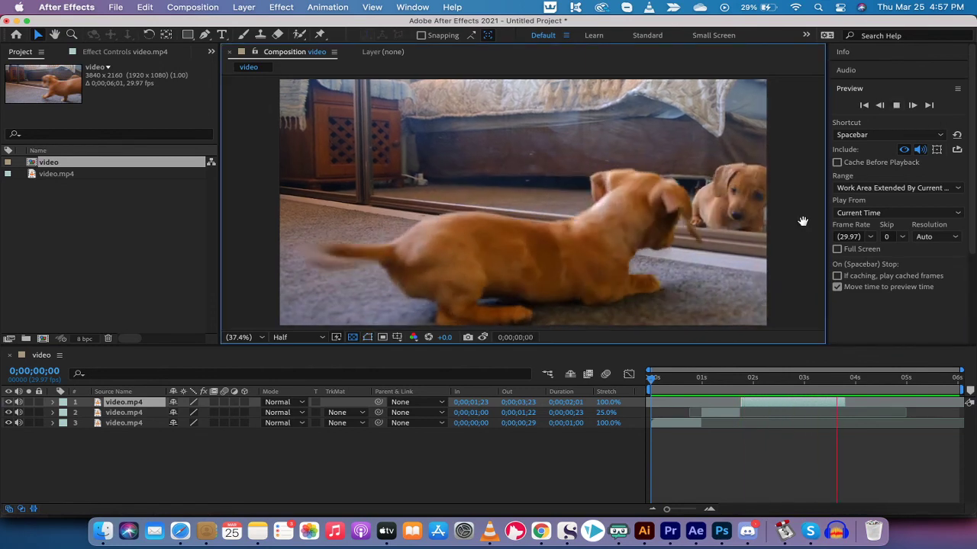